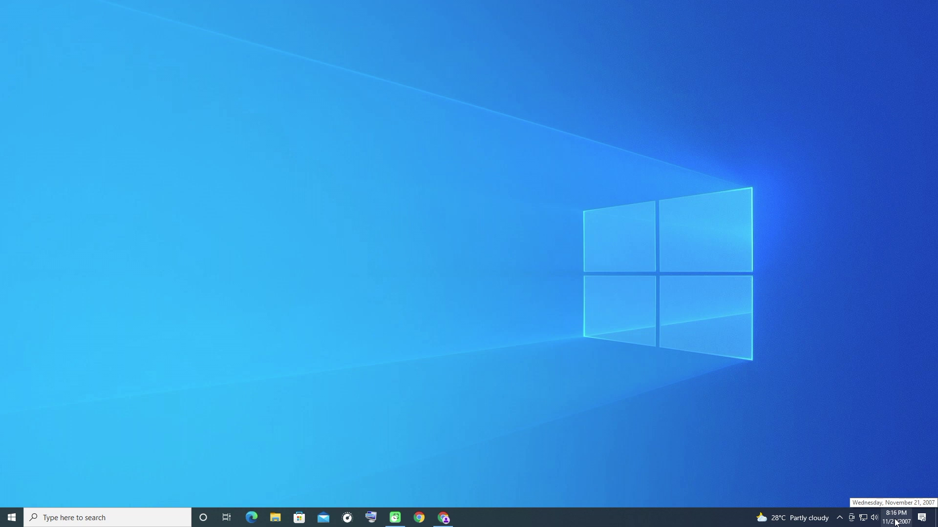
From the taskbar clock, turn on automatic time zone and leave automatic time off.
right_click(896, 522)
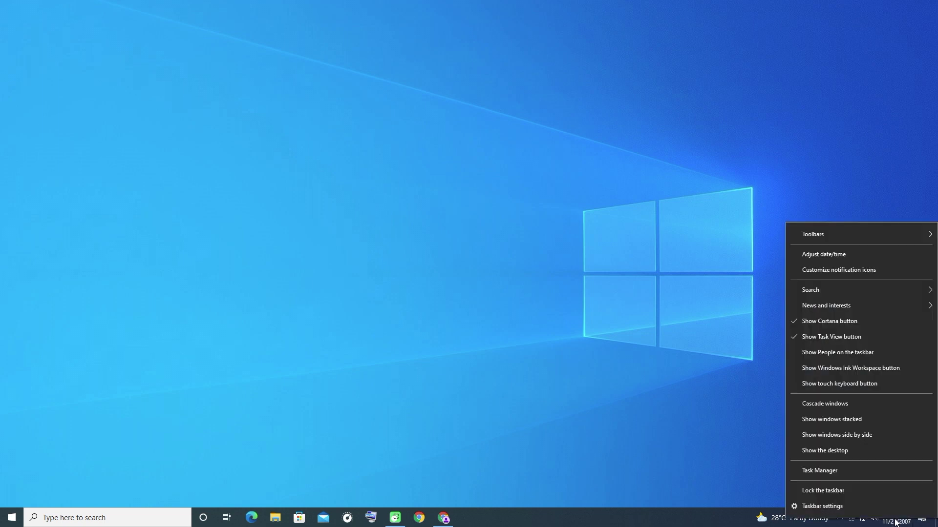
left_click(856, 256)
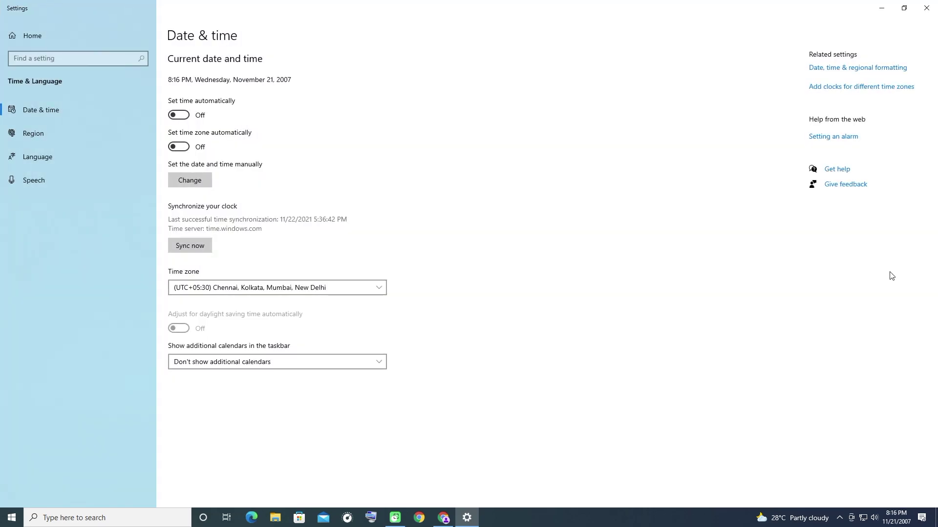
left_click(185, 118)
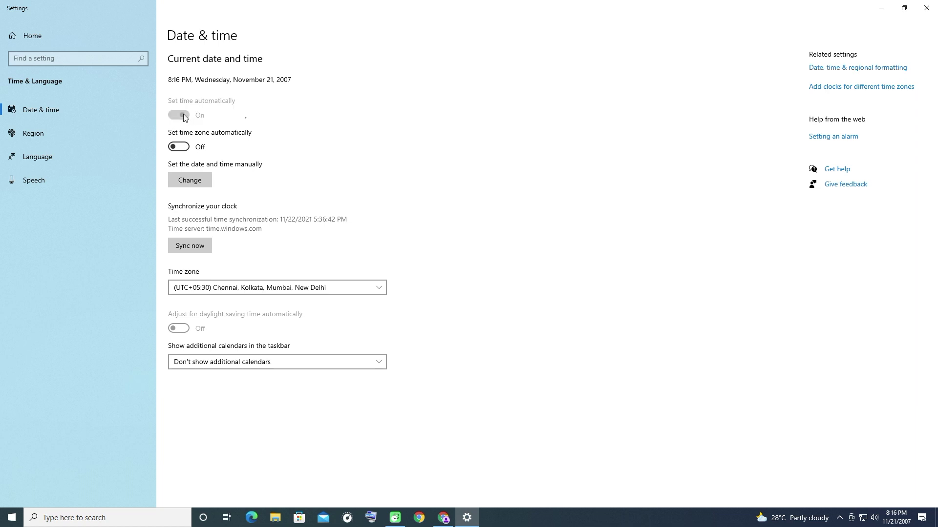
left_click(185, 149)
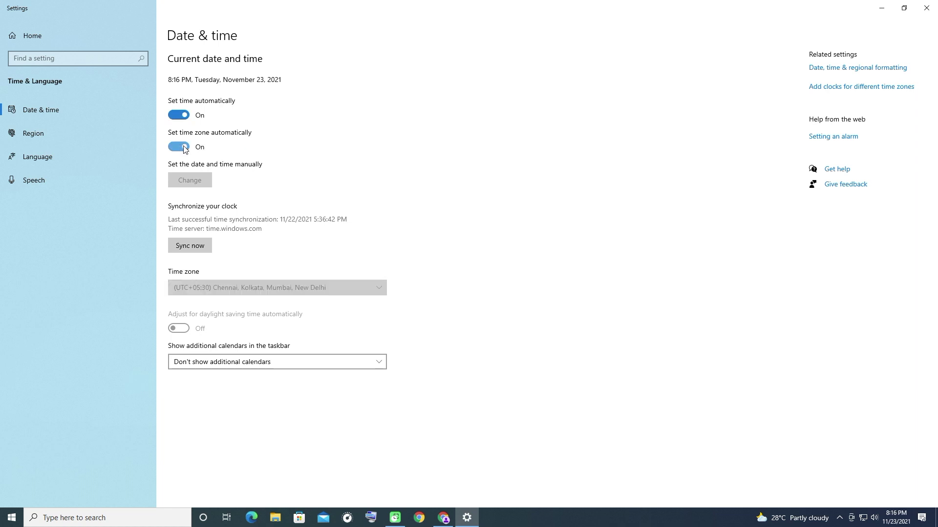
left_click(179, 117)
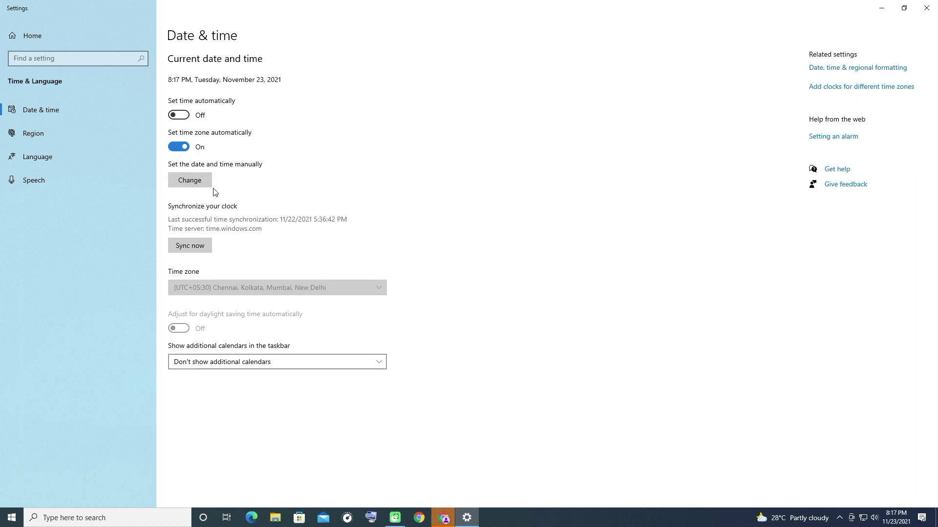
Confirm November 2021 in the Change date dialog without saving, then sync the clock.
left_click(194, 177)
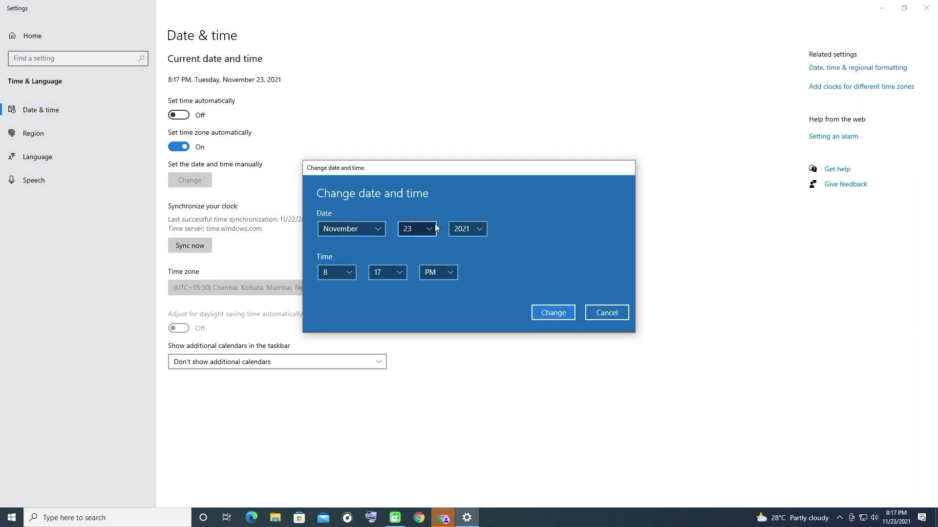
left_click(472, 231)
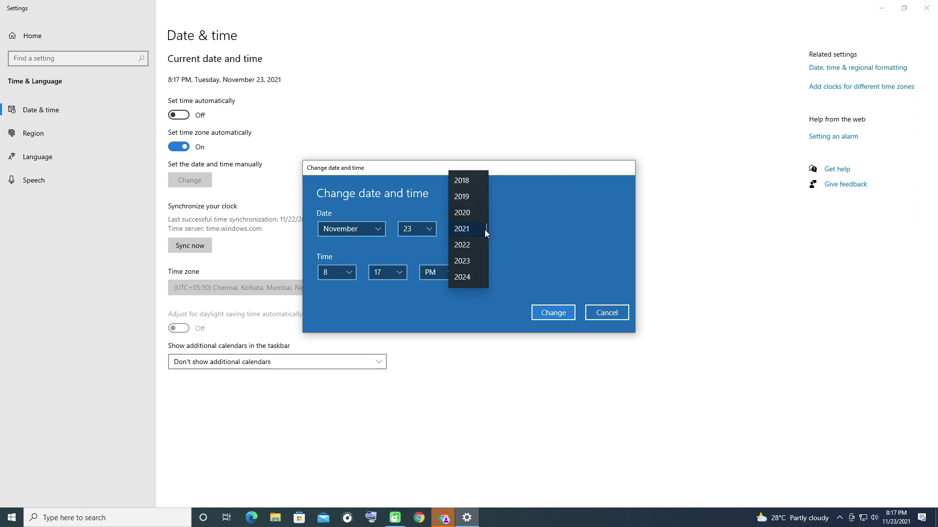
left_click(485, 229)
left_click(379, 231)
left_click(559, 210)
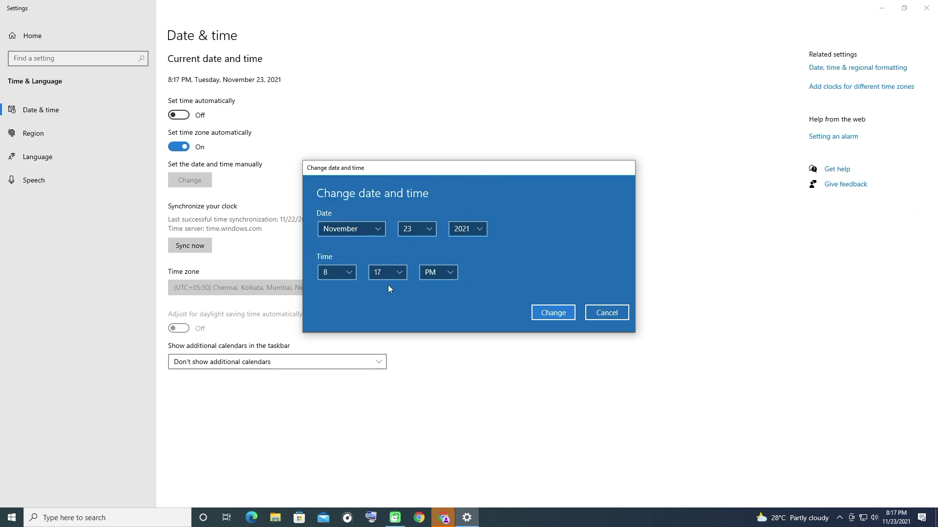
left_click(614, 315)
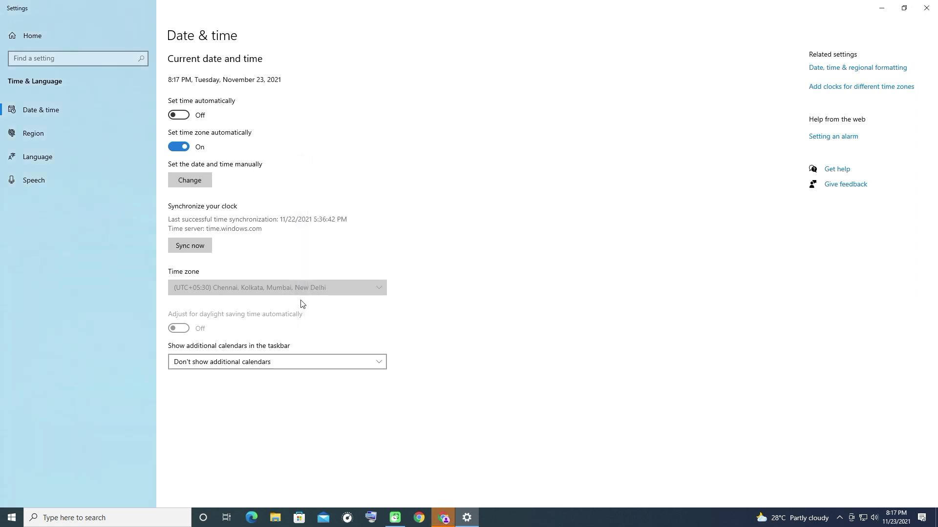
left_click(186, 246)
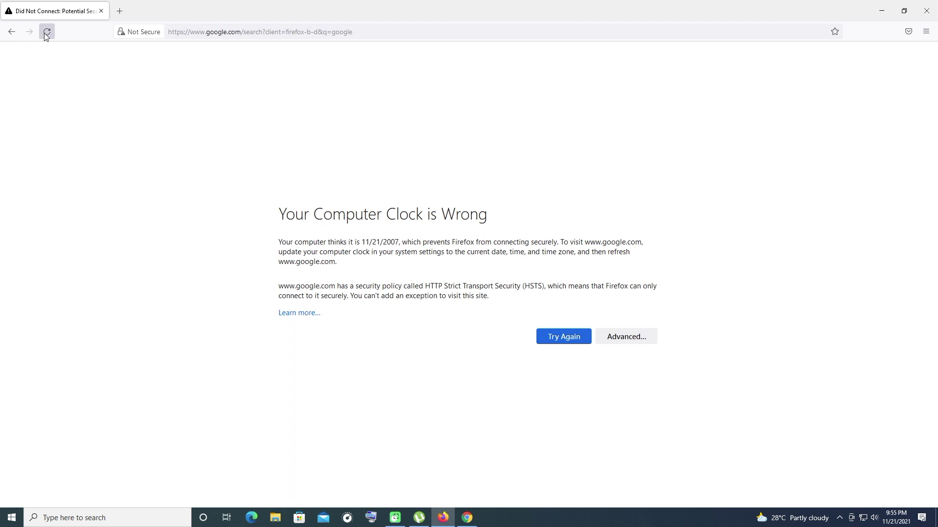
Reload the Google page in Firefox, then check YouTube loads in Chrome.
left_click(45, 32)
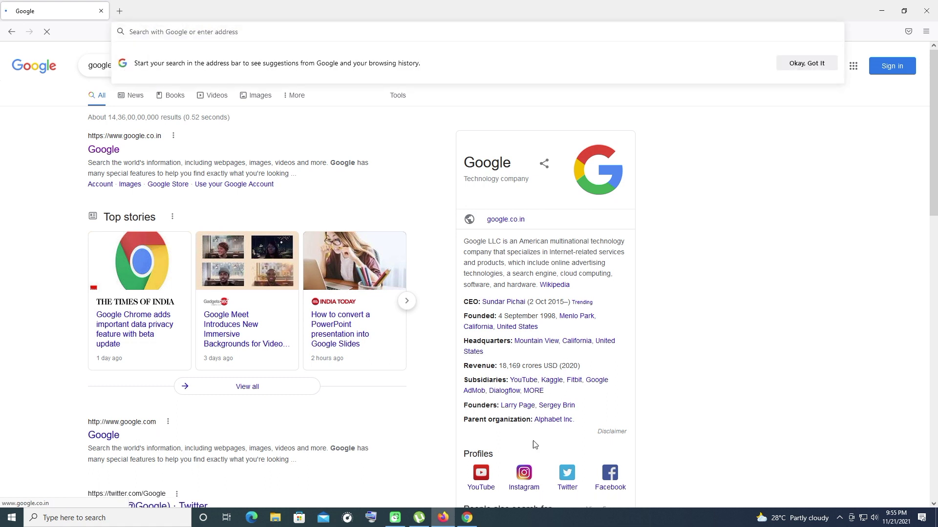
left_click(469, 517)
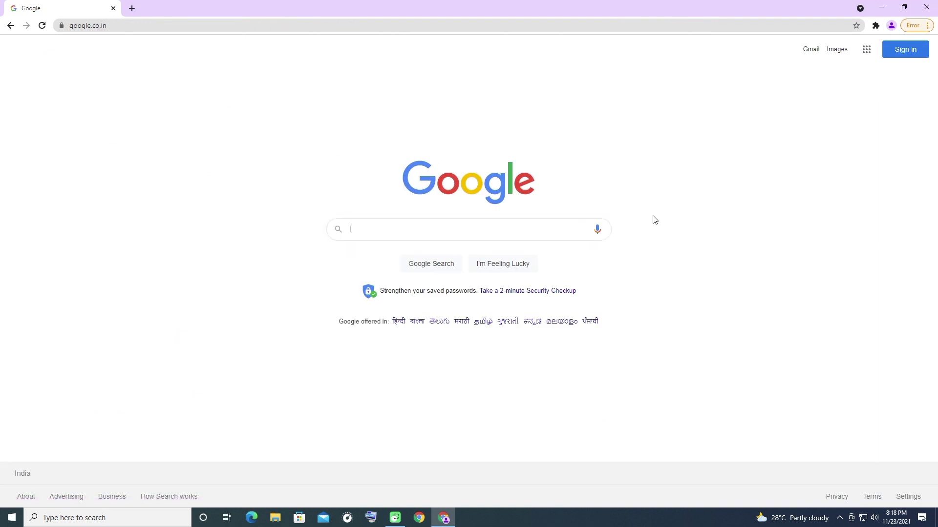
left_click(866, 49)
scroll(561, 209, "down", 3)
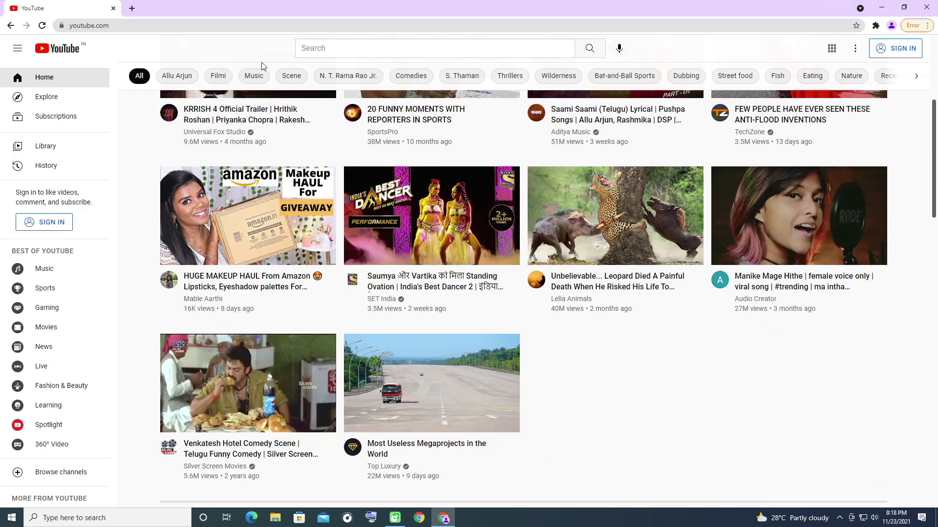
scroll(292, 81, "right", 1)
scroll(479, 276, "down", 1)
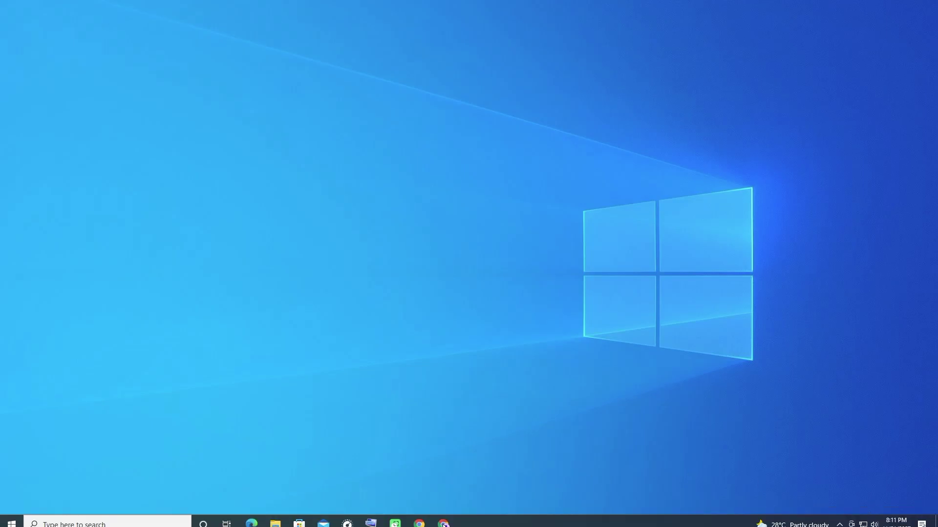
Go to Chrome Settings > Privacy and security and launch Clear browsing data.
left_click(444, 522)
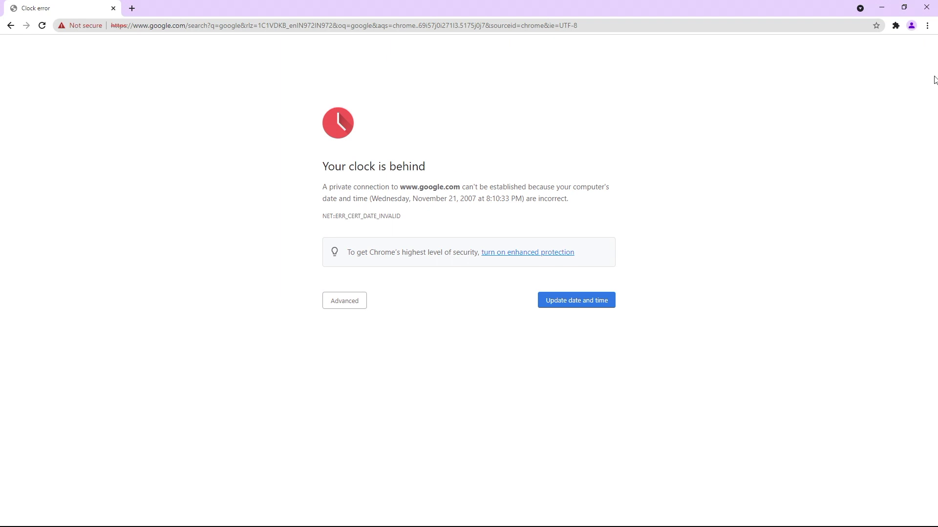
left_click(927, 26)
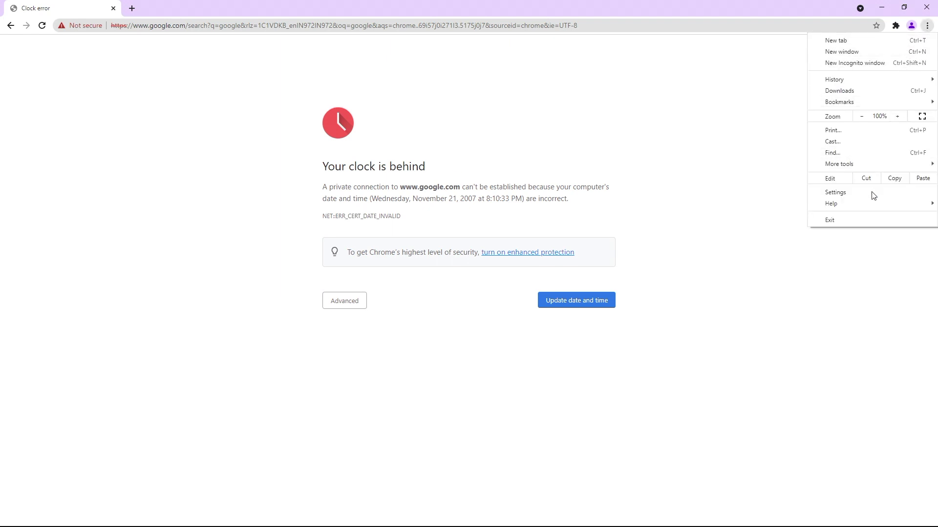
left_click(844, 196)
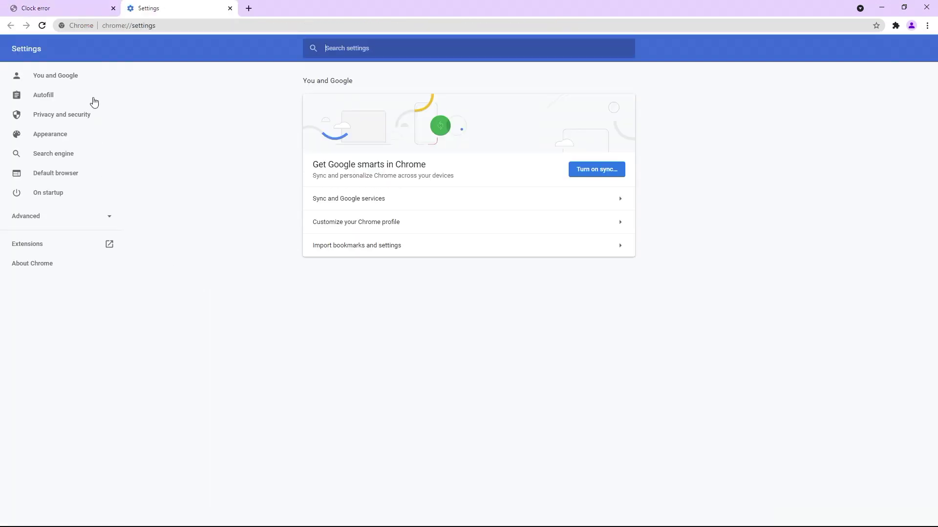
left_click(39, 222)
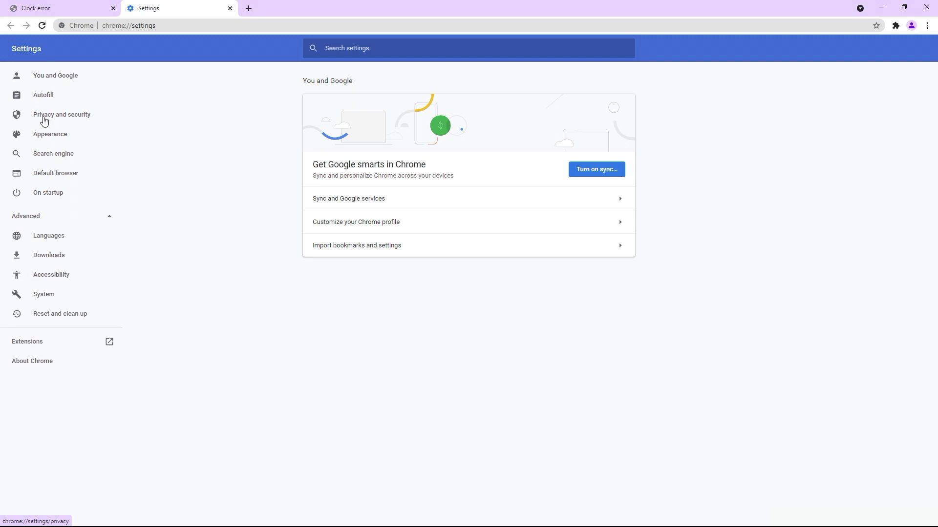
left_click(44, 119)
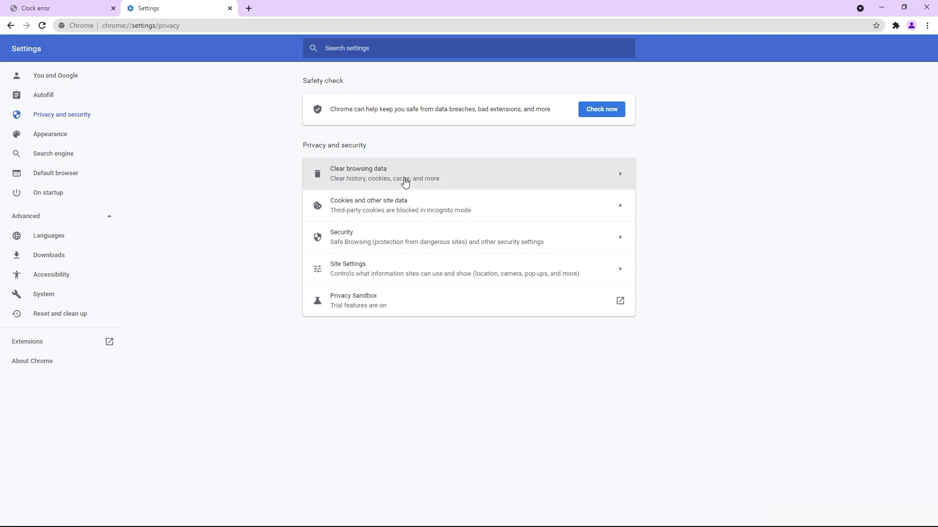
left_click(405, 178)
Choose All time as the time range and clear history, cookies and cached files.
left_click(476, 224)
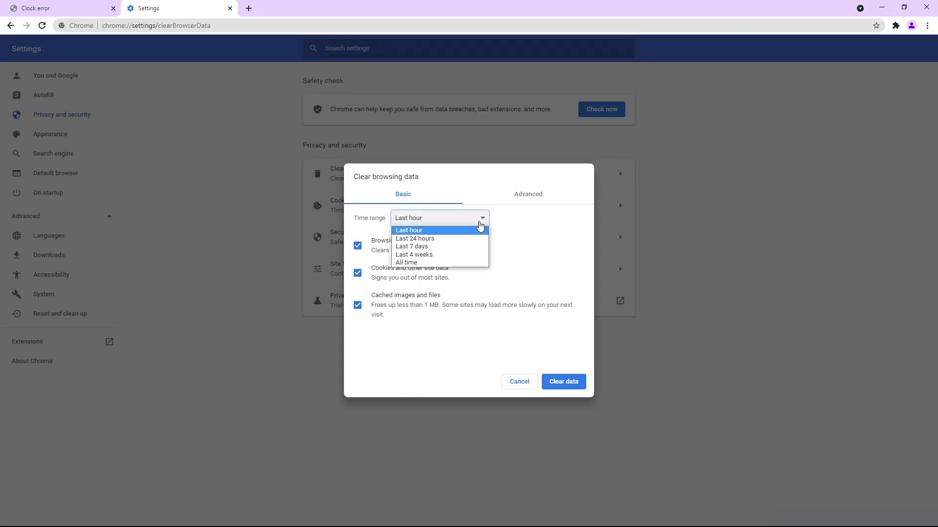
left_click(431, 264)
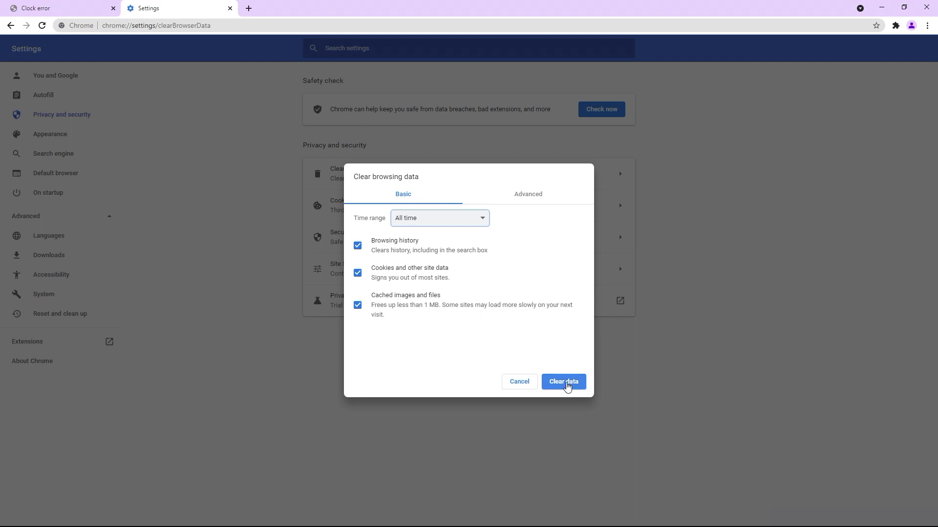
left_click(565, 384)
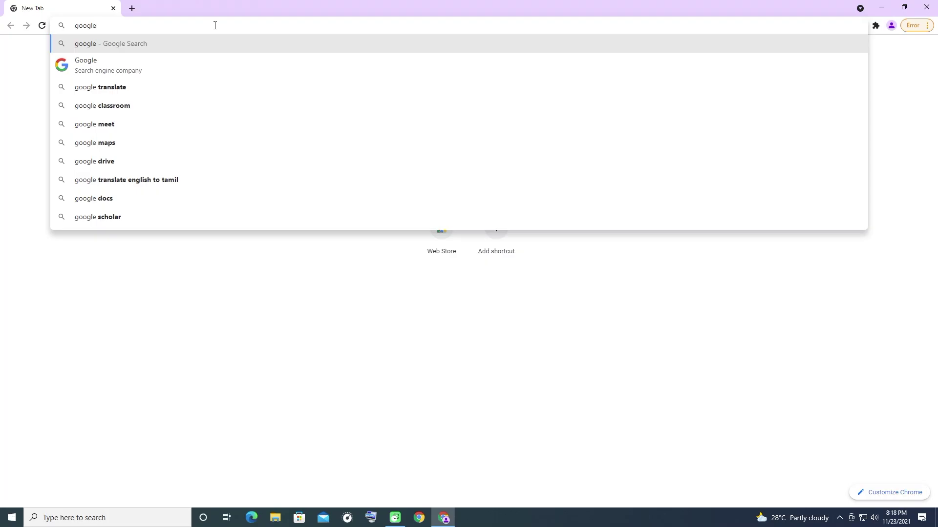
Run a Google search for 'google' and confirm the results load.
key("Return")
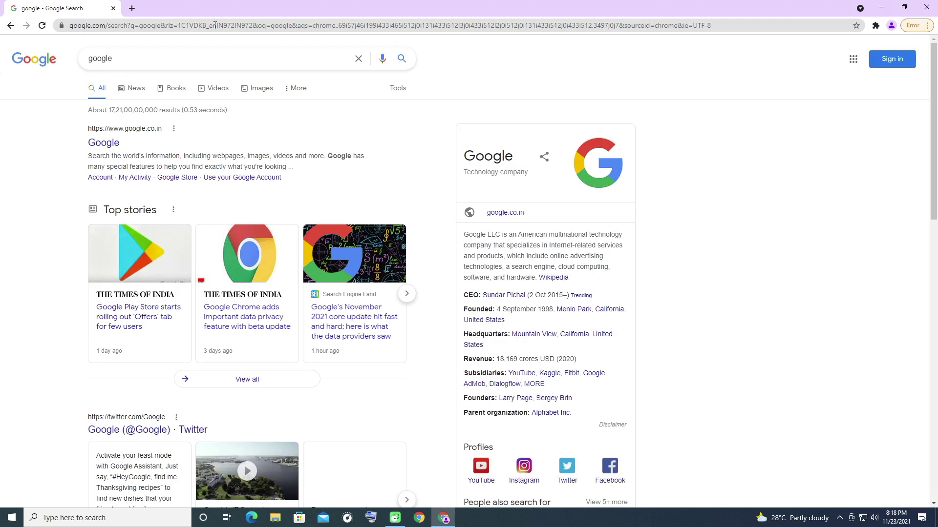